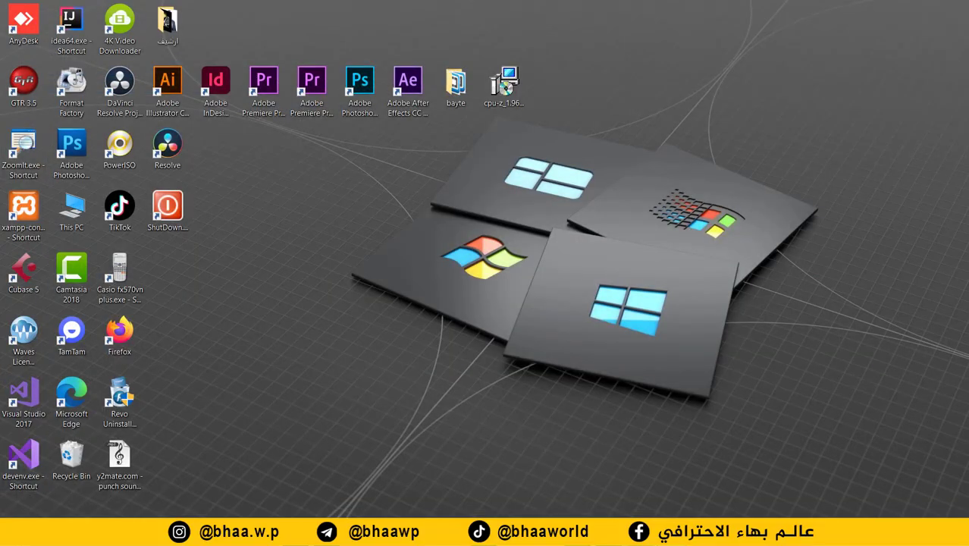
Open the About page of the Windows system settings to view the device and Windows specifications.
{"action": "key", "text": "super"}
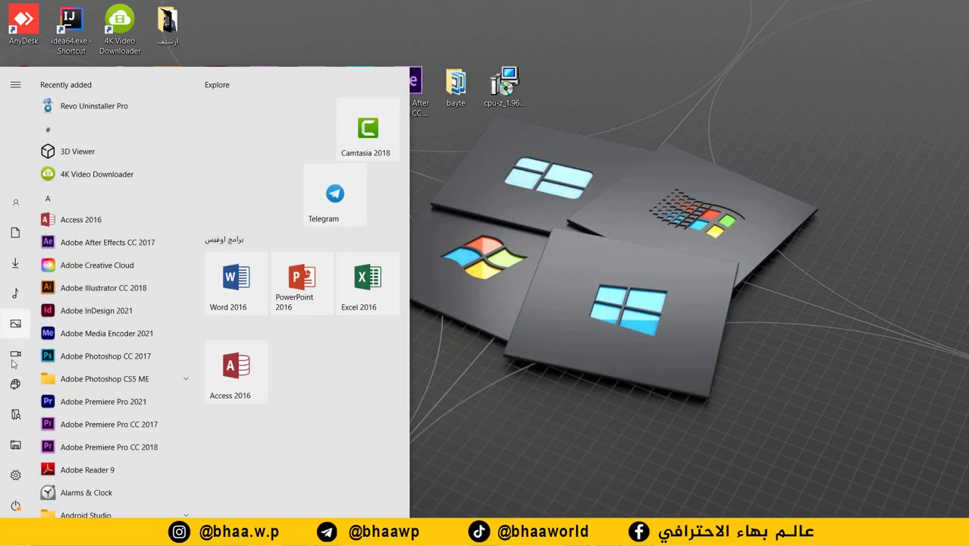
{"action": "left_click", "coordinate": [15, 475]}
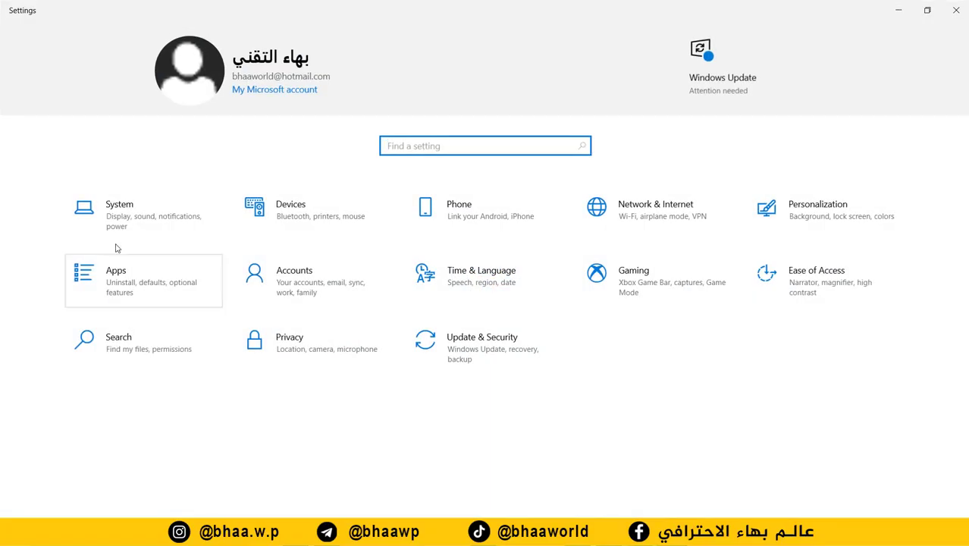
{"action": "left_click", "coordinate": [121, 213]}
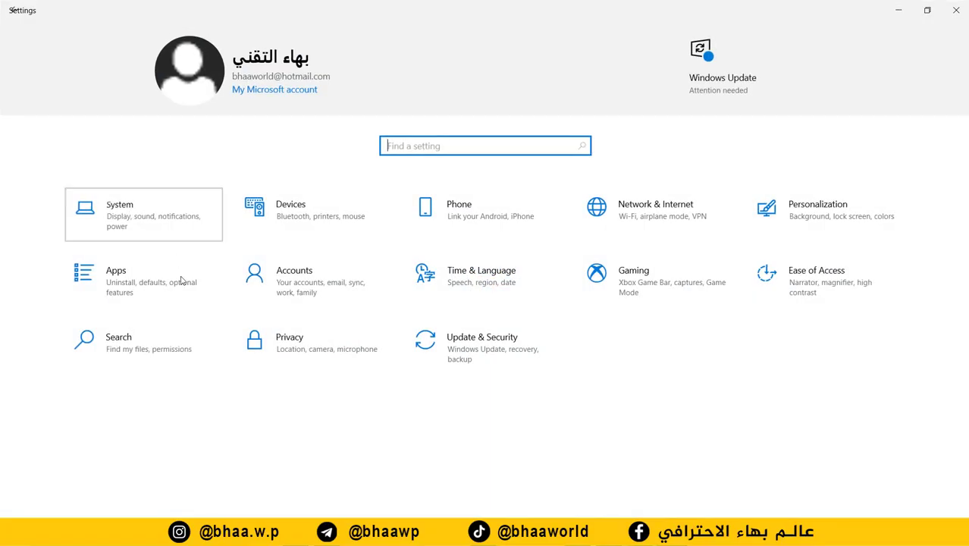
{"action": "scroll", "coordinate": [72, 410], "scroll_direction": "down", "scroll_amount": 3}
{"action": "left_click", "coordinate": [61, 455]}
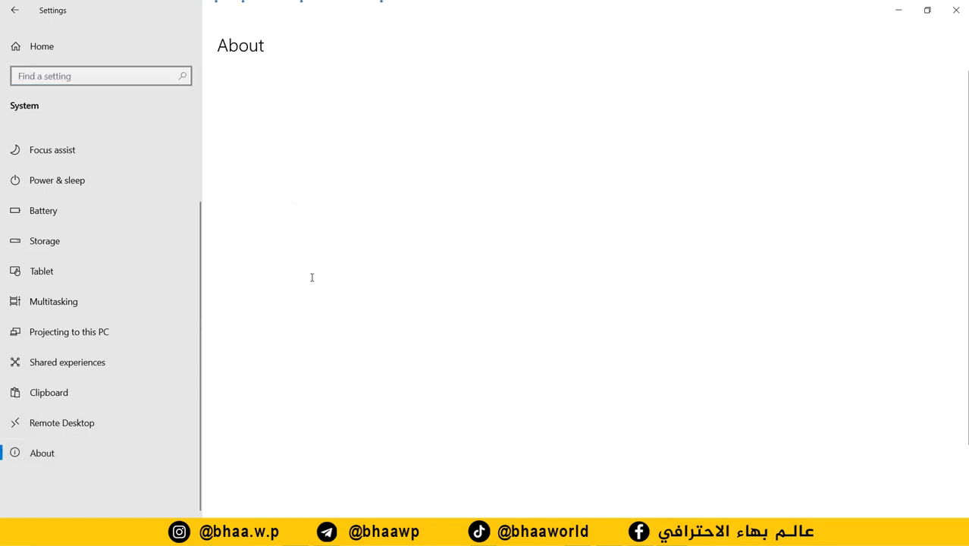
{"action": "scroll", "coordinate": [385, 255], "scroll_direction": "down", "scroll_amount": 1}
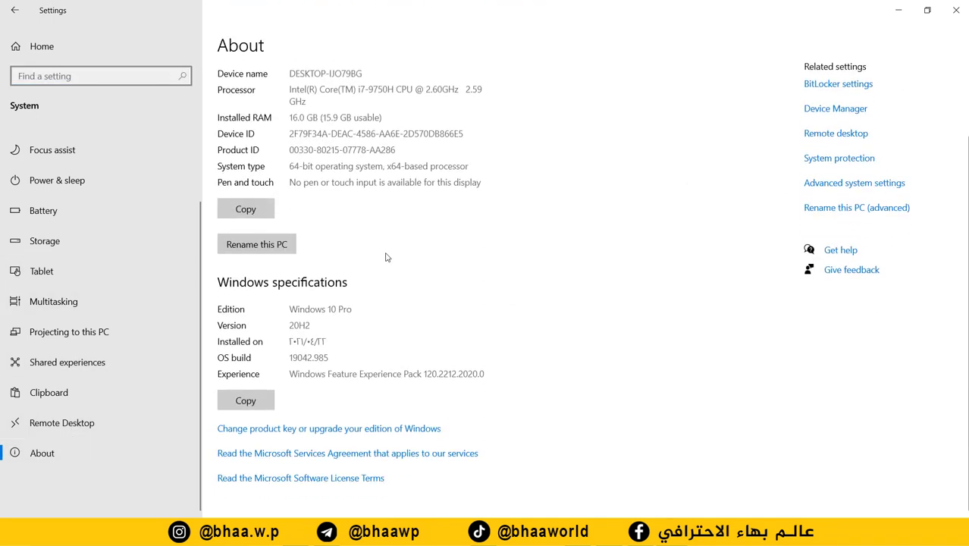
{"action": "scroll", "coordinate": [386, 243], "scroll_direction": "up", "scroll_amount": 1}
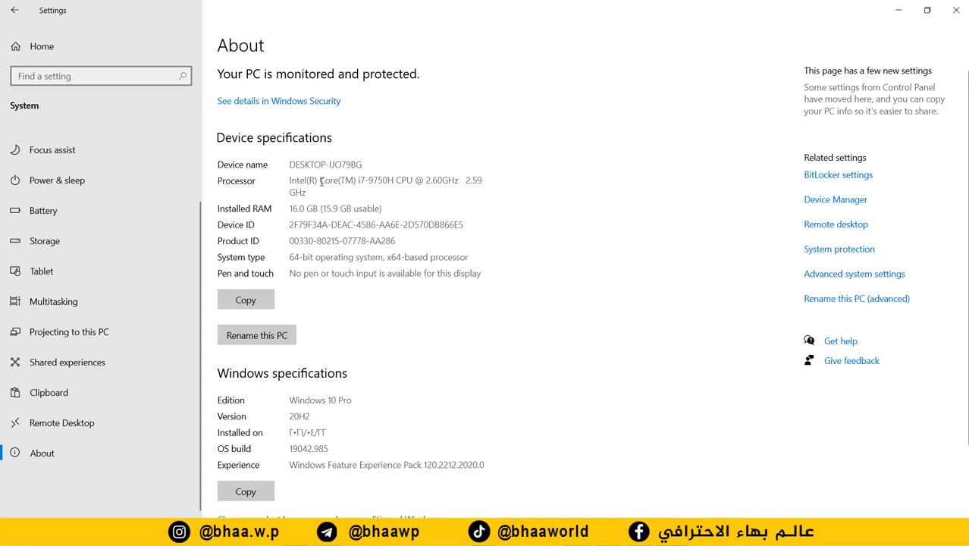
Examine the processor's family, generation and model suffix in the device specifications.
{"action": "left_click_drag", "start_coordinate": [319, 182], "coordinate": [388, 182]}
{"action": "left_click", "coordinate": [343, 195]}
{"action": "double_click", "coordinate": [359, 180]}
{"action": "left_click", "coordinate": [331, 189]}
{"action": "double_click", "coordinate": [360, 181]}
{"action": "mouse_move", "coordinate": [369, 180]}
{"action": "left_mouse_down"}
{"action": "mouse_move", "coordinate": [395, 181]}
{"action": "mouse_move", "coordinate": [361, 182]}
{"action": "left_mouse_up"}
{"action": "left_click", "coordinate": [373, 182]}
{"action": "left_click", "coordinate": [369, 182]}
{"action": "left_click", "coordinate": [376, 185]}
{"action": "left_click_drag", "start_coordinate": [366, 180], "coordinate": [388, 180]}
{"action": "left_click", "coordinate": [396, 187]}
{"action": "left_click_drag", "start_coordinate": [393, 181], "coordinate": [390, 183]}
{"action": "left_click", "coordinate": [386, 182]}
{"action": "mouse_move", "coordinate": [393, 179]}
{"action": "left_mouse_down"}
{"action": "mouse_move", "coordinate": [367, 181]}
{"action": "mouse_move", "coordinate": [394, 182]}
{"action": "left_mouse_up"}
{"action": "left_click", "coordinate": [370, 182]}
Examine the processor's clock speed and review its full model number once more.
{"action": "left_click", "coordinate": [429, 192]}
{"action": "left_click_drag", "start_coordinate": [423, 181], "coordinate": [456, 180]}
{"action": "left_click", "coordinate": [430, 187]}
{"action": "left_click_drag", "start_coordinate": [426, 181], "coordinate": [444, 180]}
{"action": "left_click", "coordinate": [434, 191]}
{"action": "double_click", "coordinate": [434, 179]}
{"action": "left_click", "coordinate": [306, 182]}
{"action": "left_click_drag", "start_coordinate": [367, 180], "coordinate": [551, 180]}
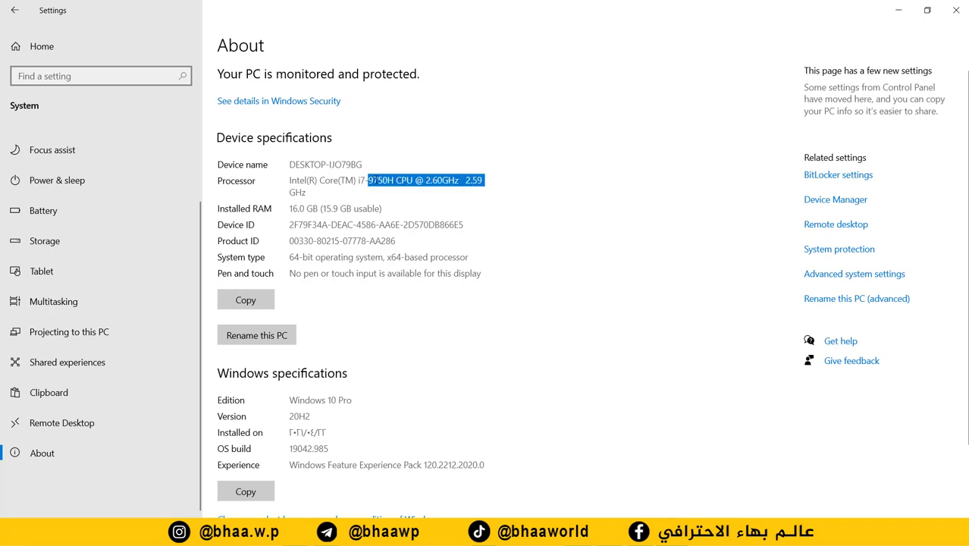
{"action": "double_click", "coordinate": [378, 181]}
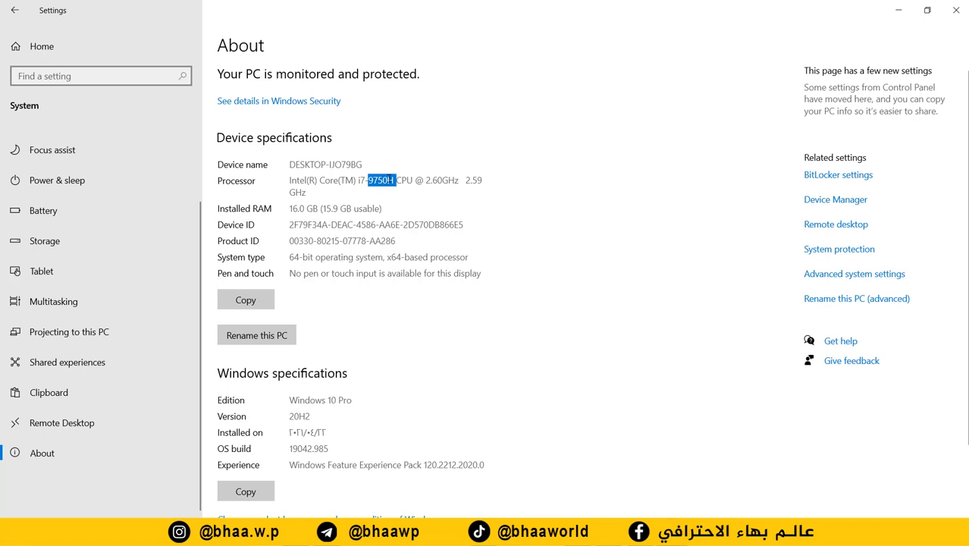
{"action": "double_click", "coordinate": [438, 181]}
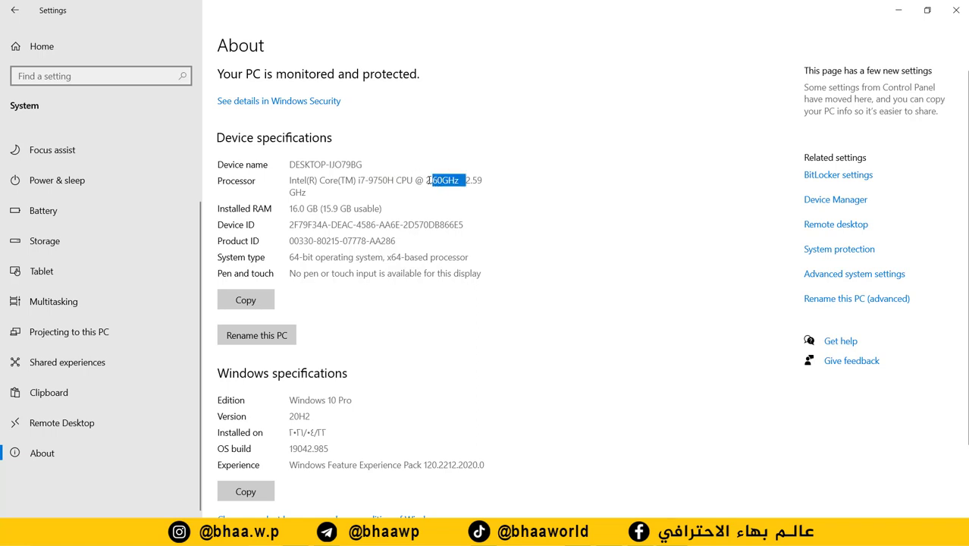
Check the installed RAM and the remaining device and Windows specifications, and close Settings.
{"action": "left_click", "coordinate": [301, 207]}
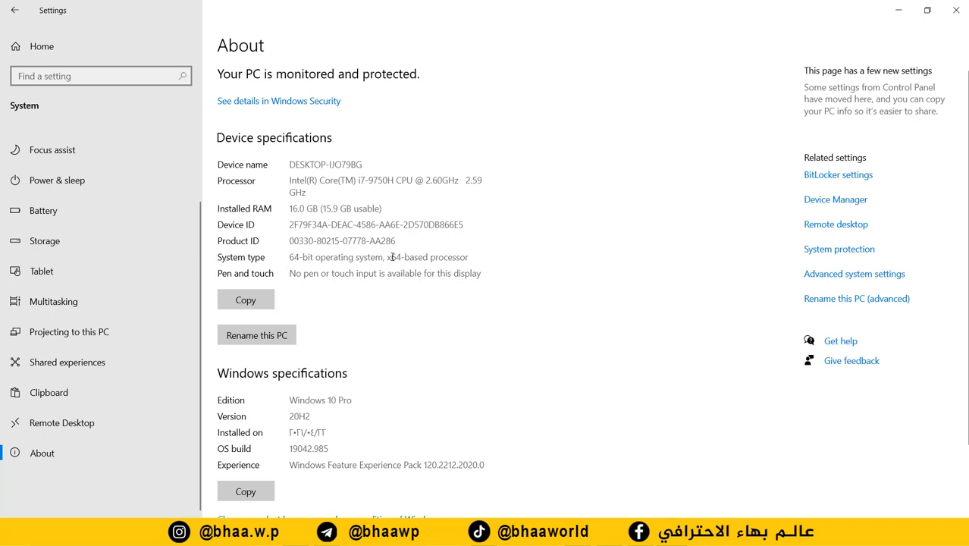
{"action": "scroll", "coordinate": [393, 257], "scroll_direction": "down", "scroll_amount": 2}
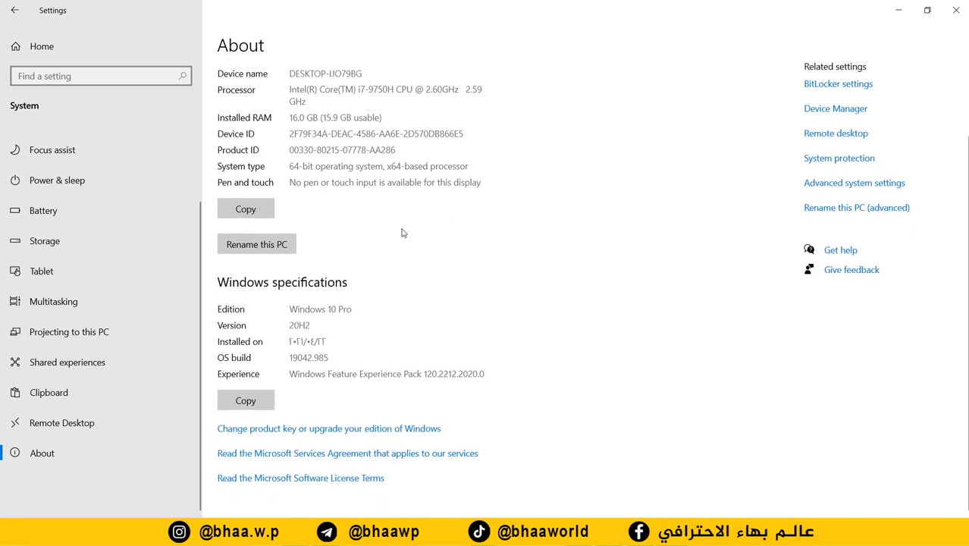
{"action": "scroll", "coordinate": [406, 246], "scroll_direction": "up", "scroll_amount": 2}
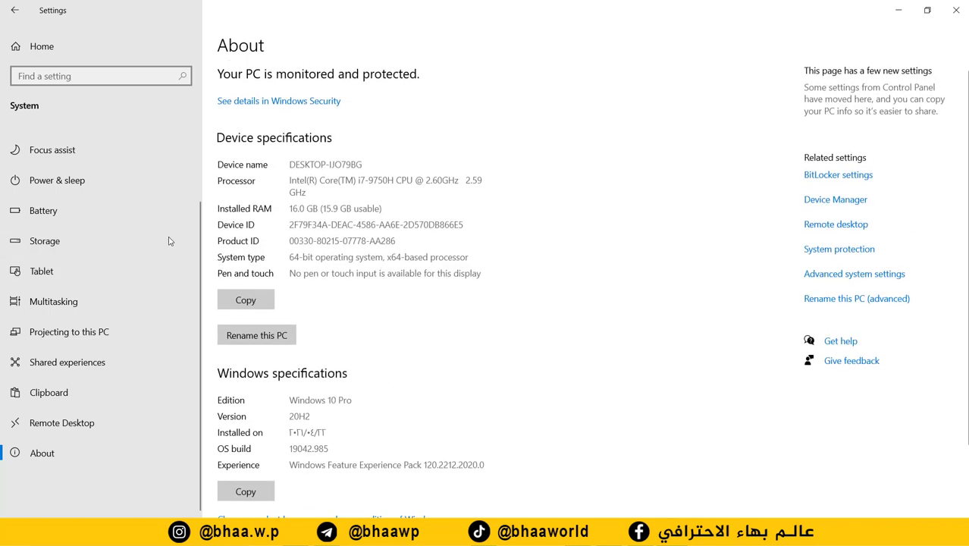
{"action": "left_click", "coordinate": [953, 10]}
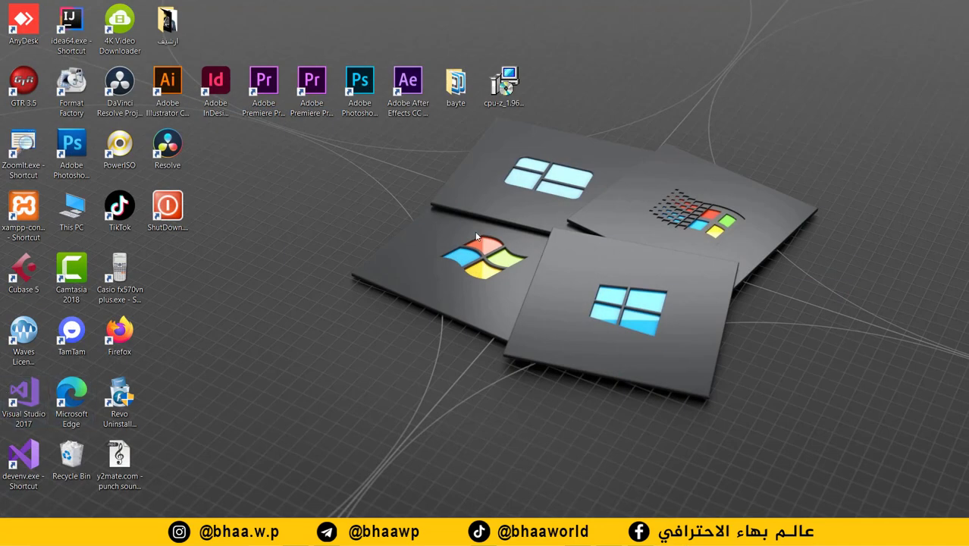
Install CPU-Z 1.96 from the desktop installer, accepting the license agreement and keeping the default folder and desktop icon.
{"action": "left_click", "coordinate": [509, 100]}
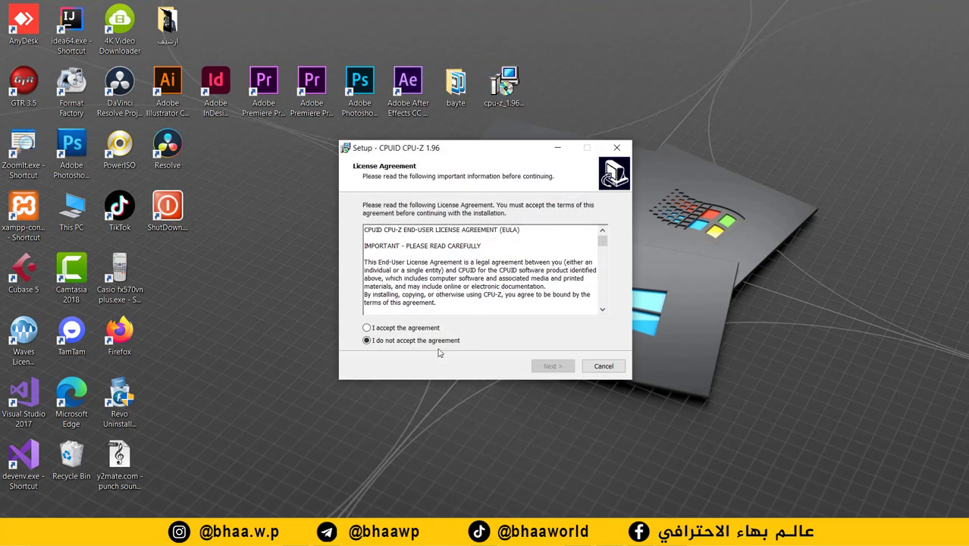
{"action": "left_click", "coordinate": [383, 327]}
{"action": "left_click", "coordinate": [549, 368]}
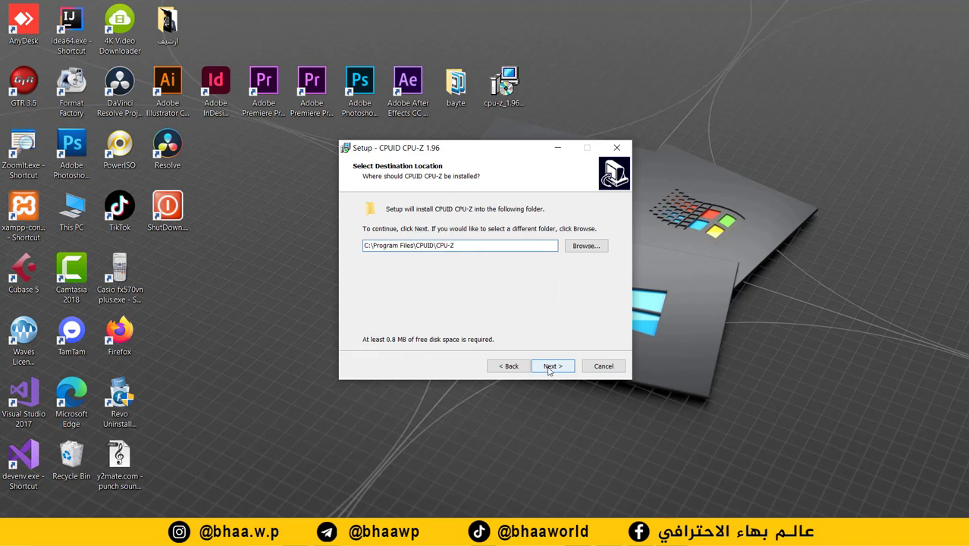
{"action": "left_click", "coordinate": [544, 370]}
{"action": "left_click", "coordinate": [543, 371]}
{"action": "left_click", "coordinate": [550, 370]}
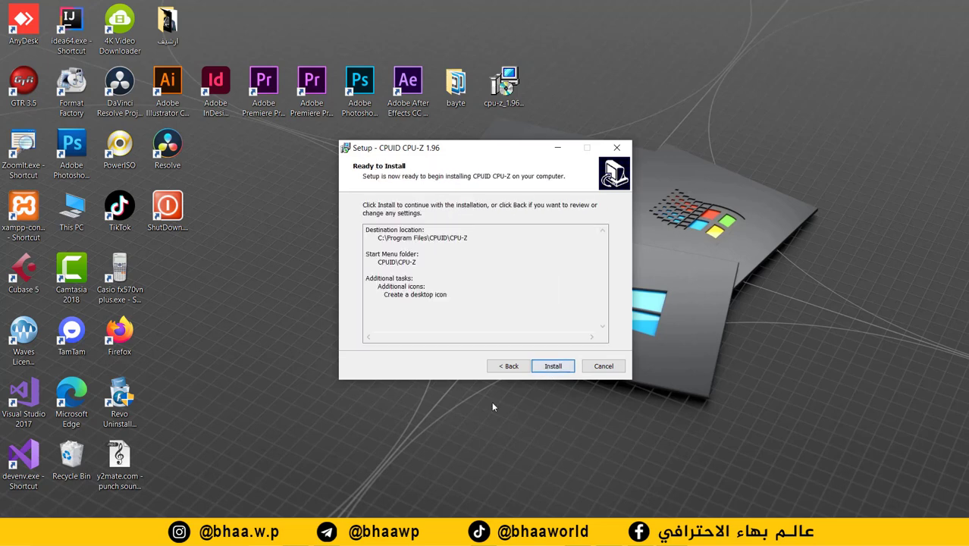
{"action": "left_click", "coordinate": [554, 367]}
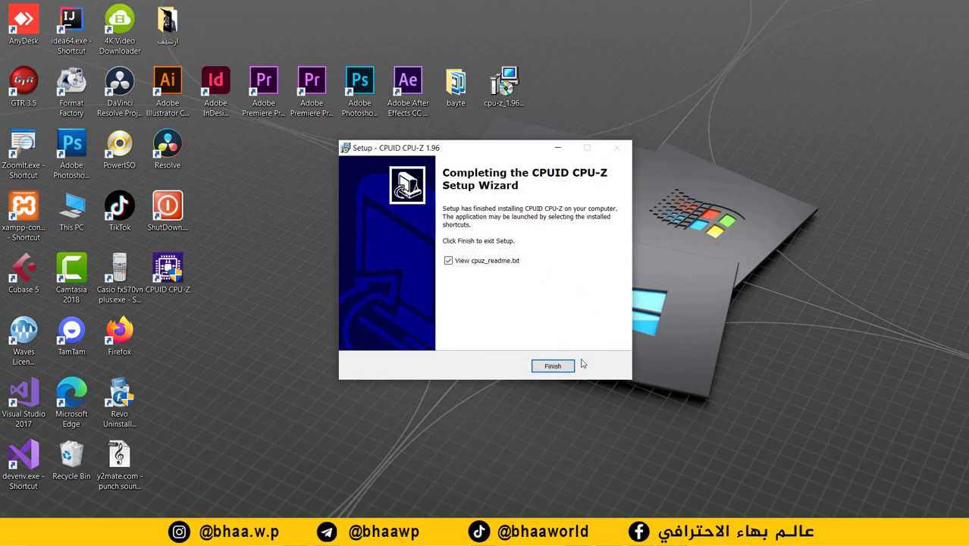
{"action": "left_click", "coordinate": [553, 367]}
Launch CPU-Z from its desktop shortcut and examine the processor, cache and memory details.
{"action": "mouse_move", "coordinate": [182, 277]}
{"action": "left_mouse_down"}
{"action": "mouse_move", "coordinate": [194, 286]}
{"action": "mouse_move", "coordinate": [172, 273]}
{"action": "left_mouse_up"}
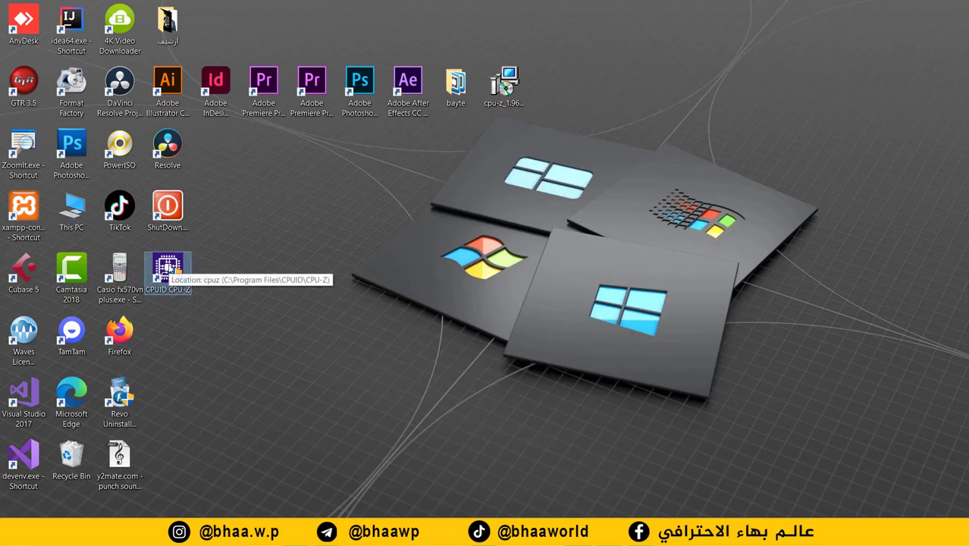
{"action": "double_click", "coordinate": [168, 265]}
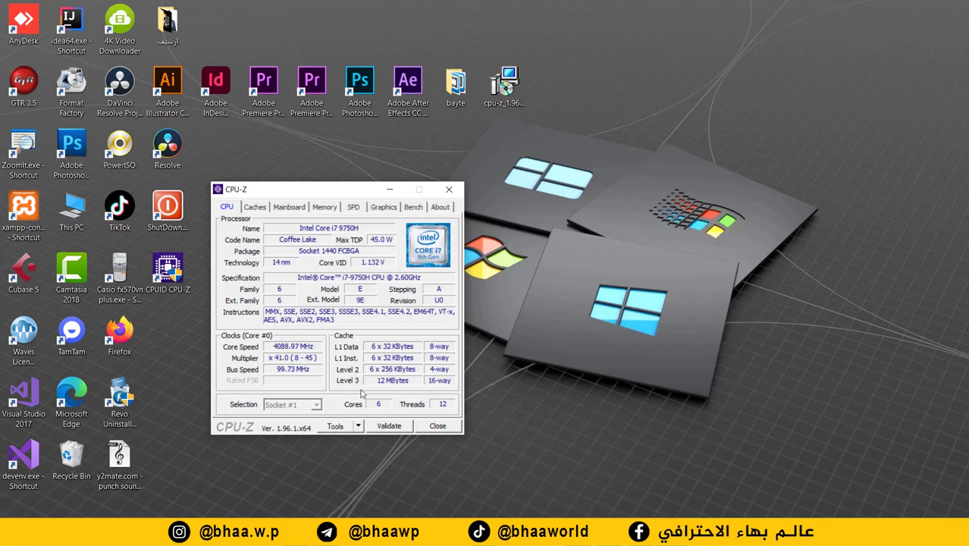
{"action": "left_click", "coordinate": [256, 208]}
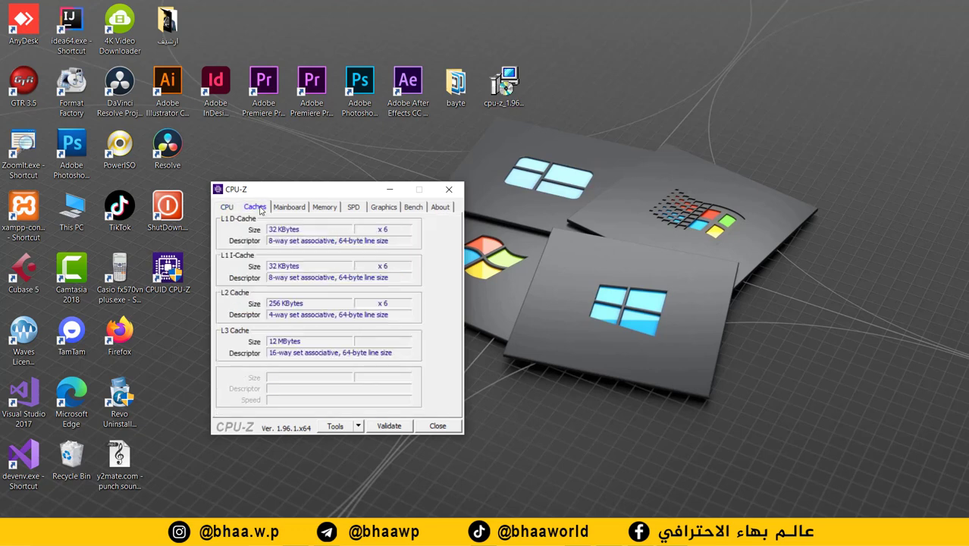
{"action": "left_click", "coordinate": [324, 207]}
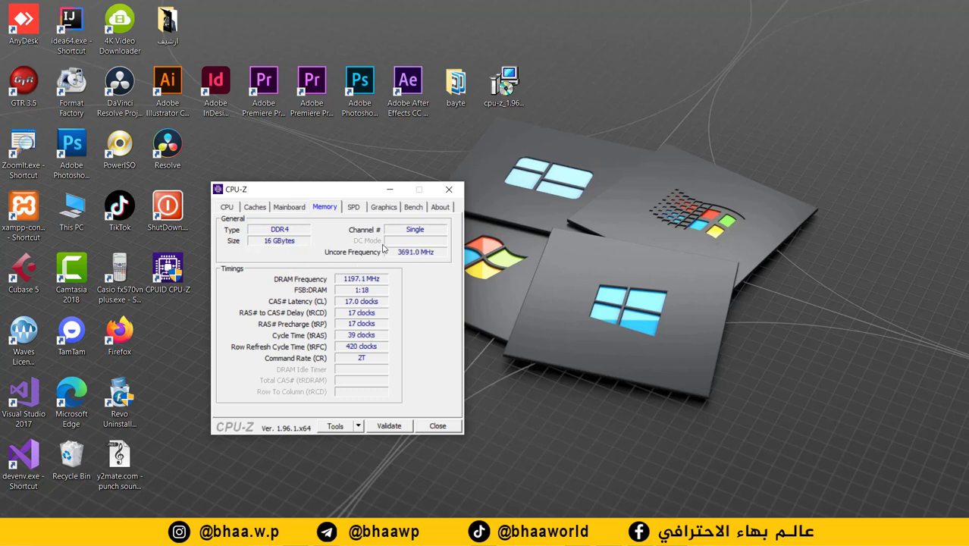
Examine the SPD data of the installed RAM module and check which memory slots can be selected.
{"action": "left_click", "coordinate": [353, 207]}
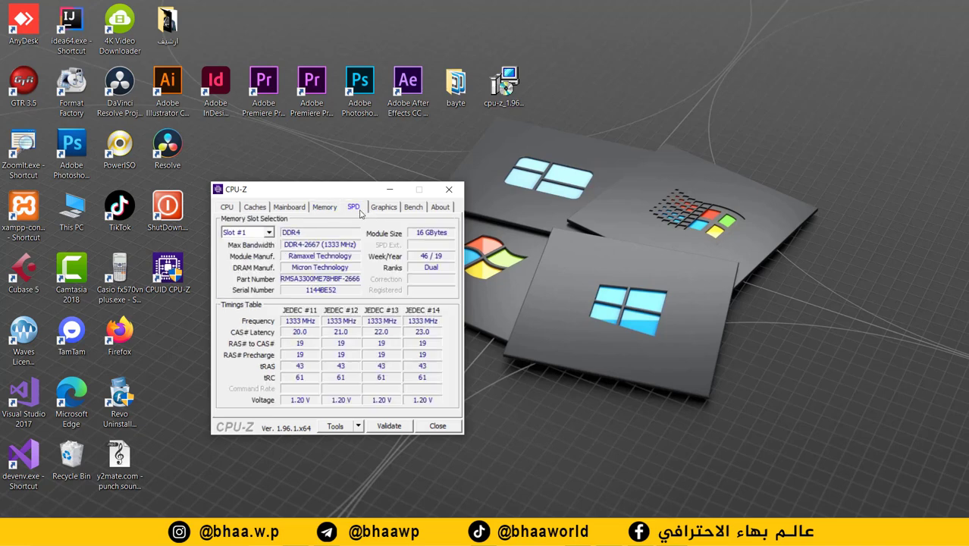
{"action": "left_click", "coordinate": [270, 233]}
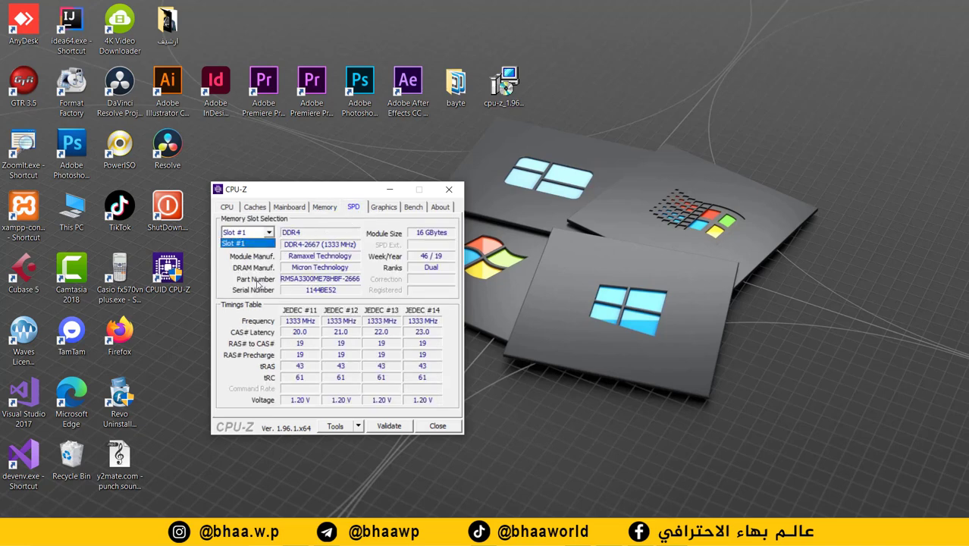
{"action": "left_click", "coordinate": [268, 239]}
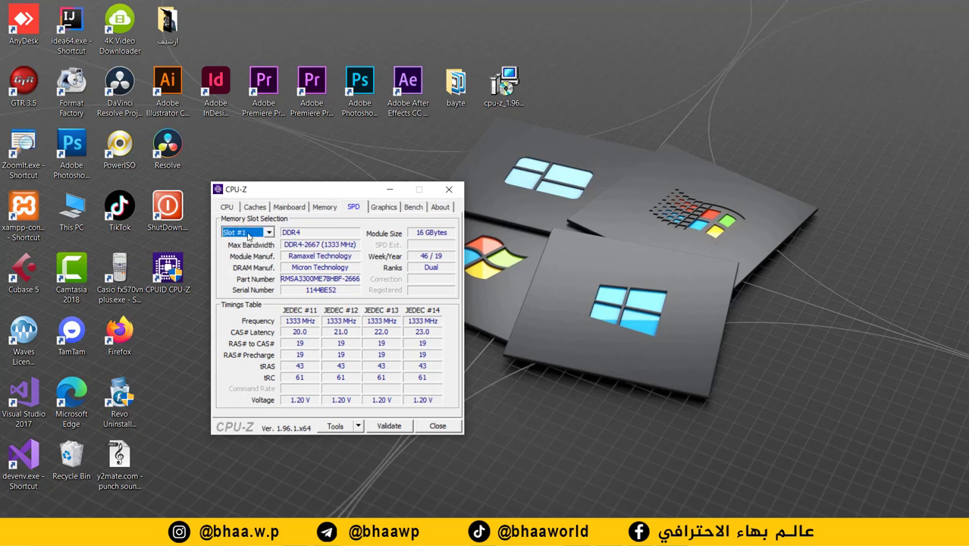
{"action": "left_click", "coordinate": [269, 232]}
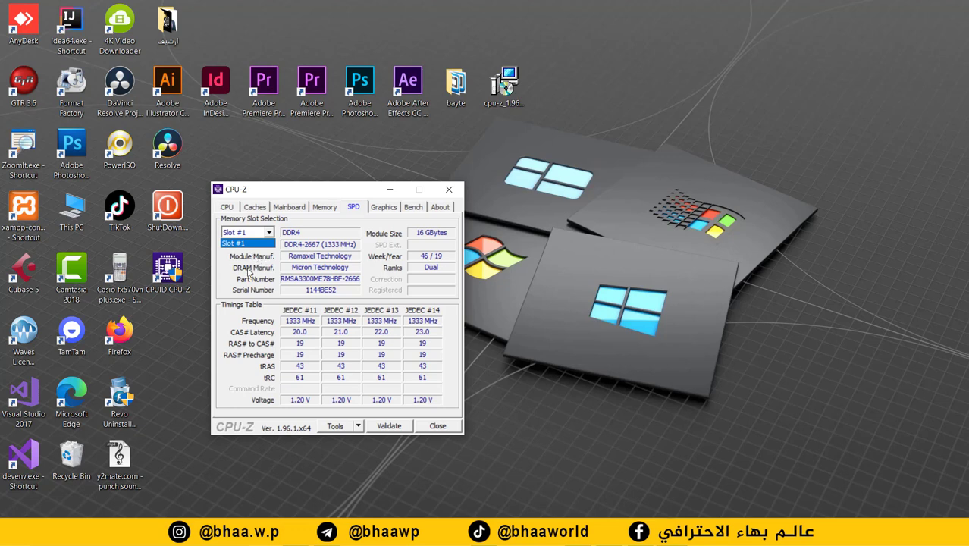
{"action": "left_click", "coordinate": [265, 238]}
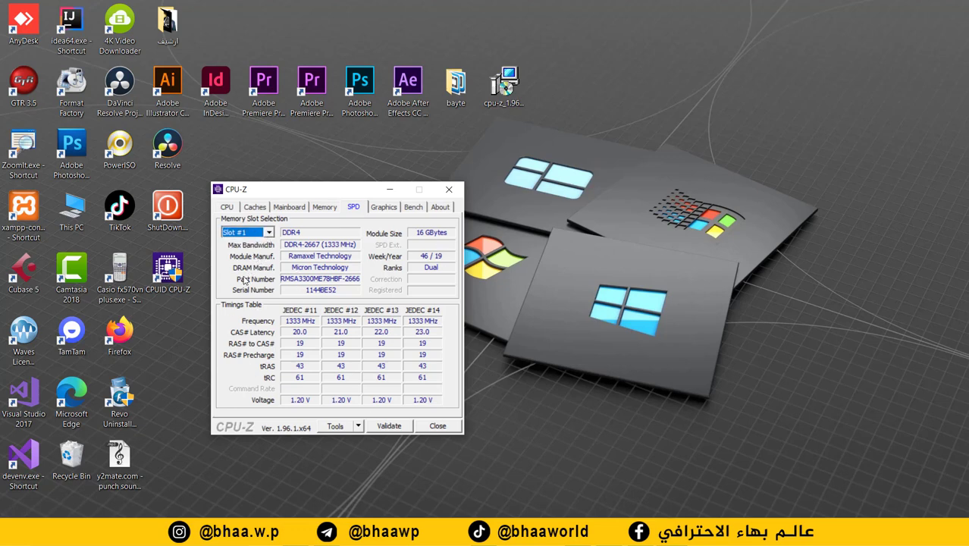
Examine the graphics card's name and memory details in CPU-Z, moving its window toward the middle of the desktop.
{"action": "left_click", "coordinate": [386, 207]}
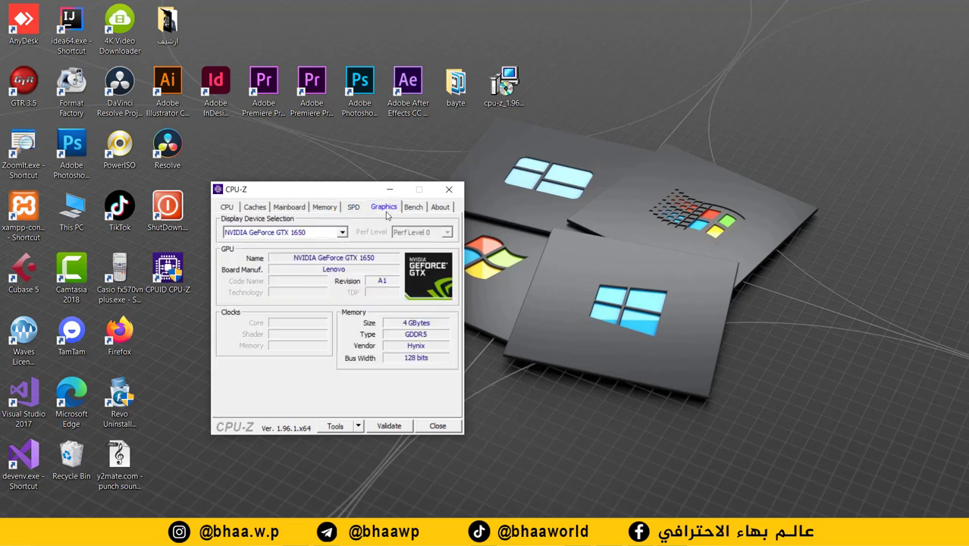
{"action": "left_click_drag", "start_coordinate": [319, 191], "coordinate": [319, 172]}
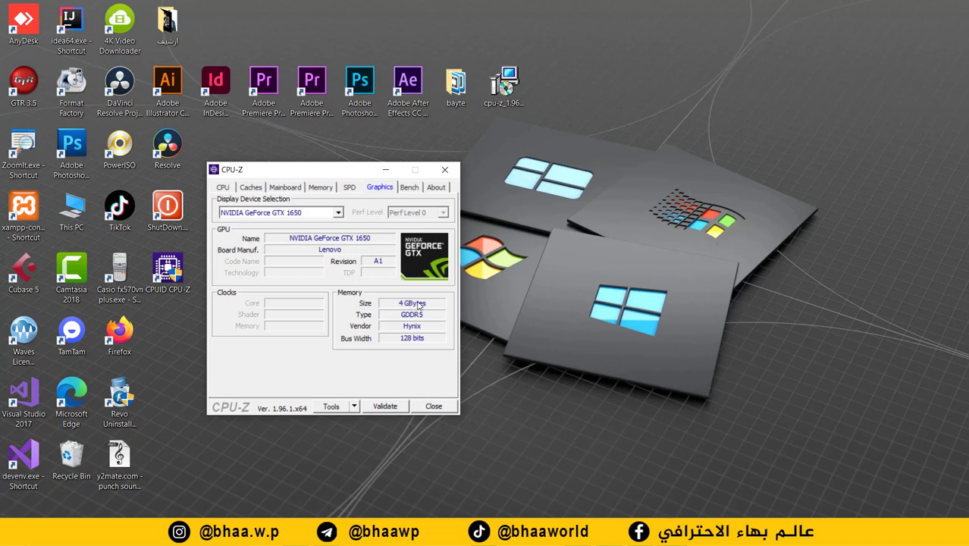
{"action": "left_click_drag", "start_coordinate": [299, 173], "coordinate": [376, 170]}
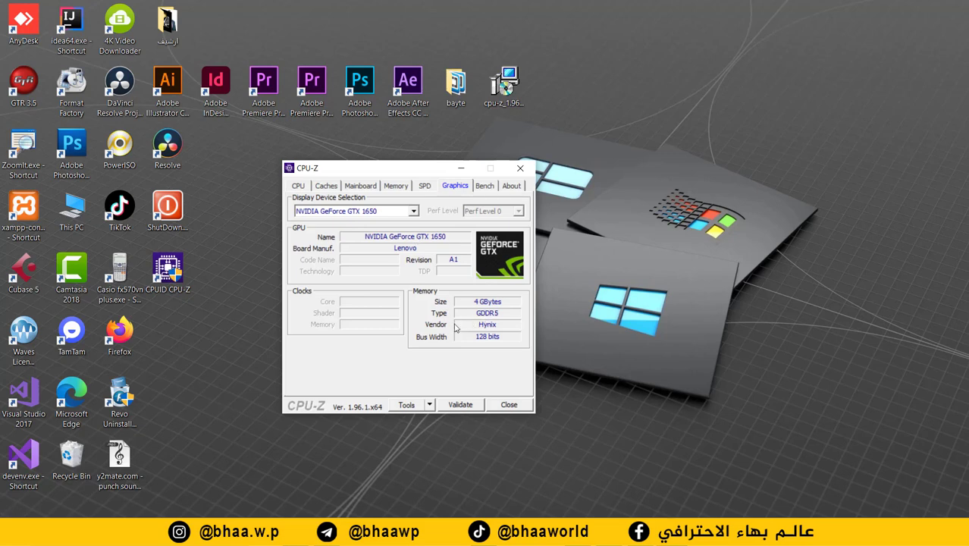
{"action": "left_click", "coordinate": [483, 186]}
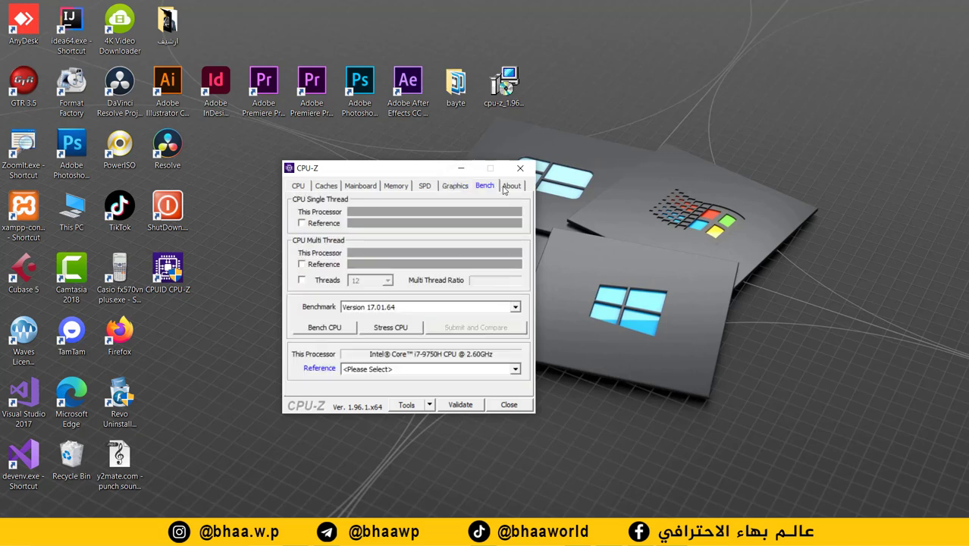
{"action": "left_click", "coordinate": [512, 186]}
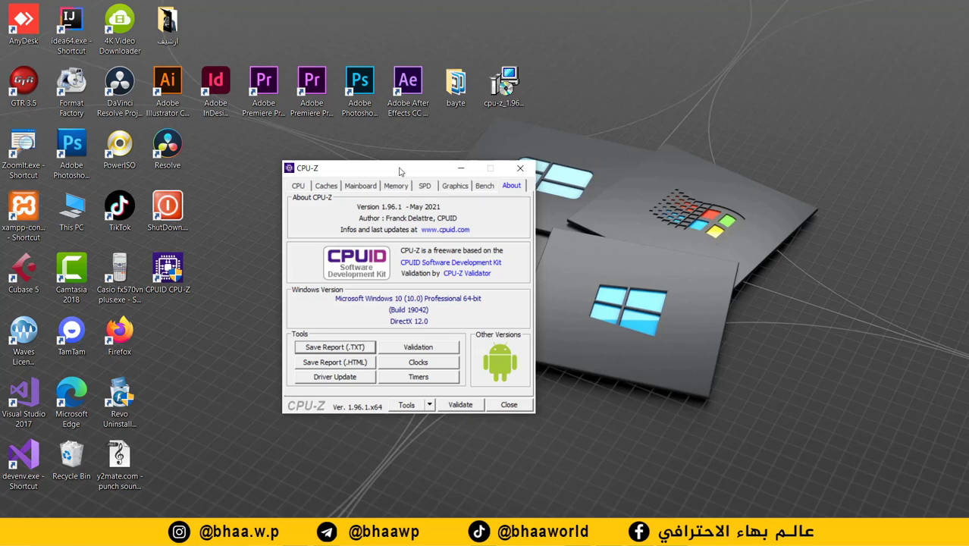
{"action": "left_click", "coordinate": [445, 230]}
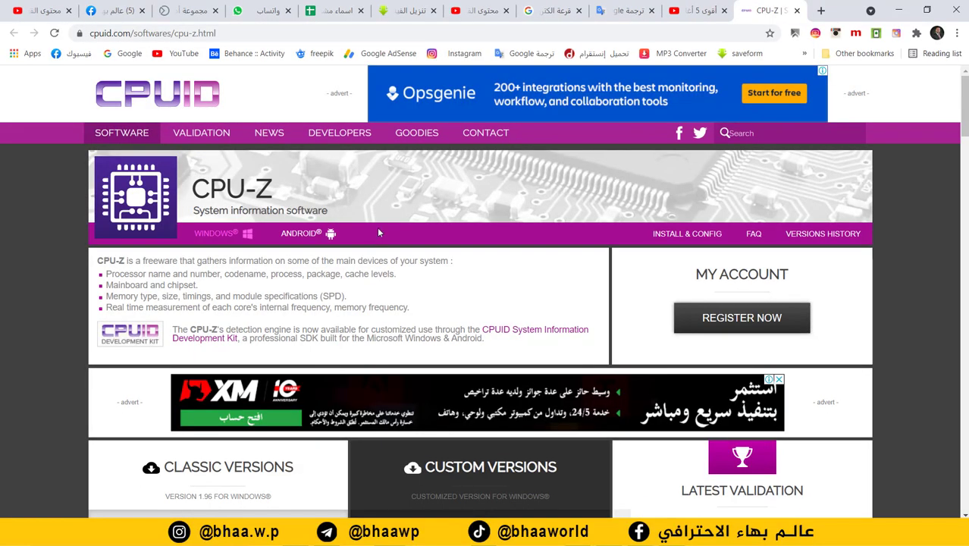
{"action": "scroll", "coordinate": [364, 243], "scroll_direction": "down", "scroll_amount": 4}
{"action": "scroll", "coordinate": [171, 284], "scroll_direction": "down", "scroll_amount": 5}
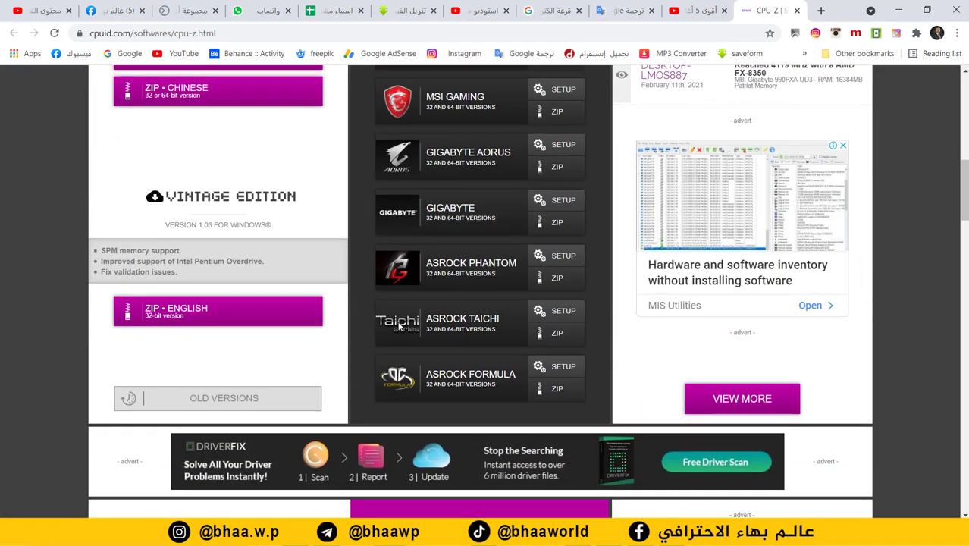
{"action": "scroll", "coordinate": [250, 280], "scroll_direction": "up", "scroll_amount": 2}
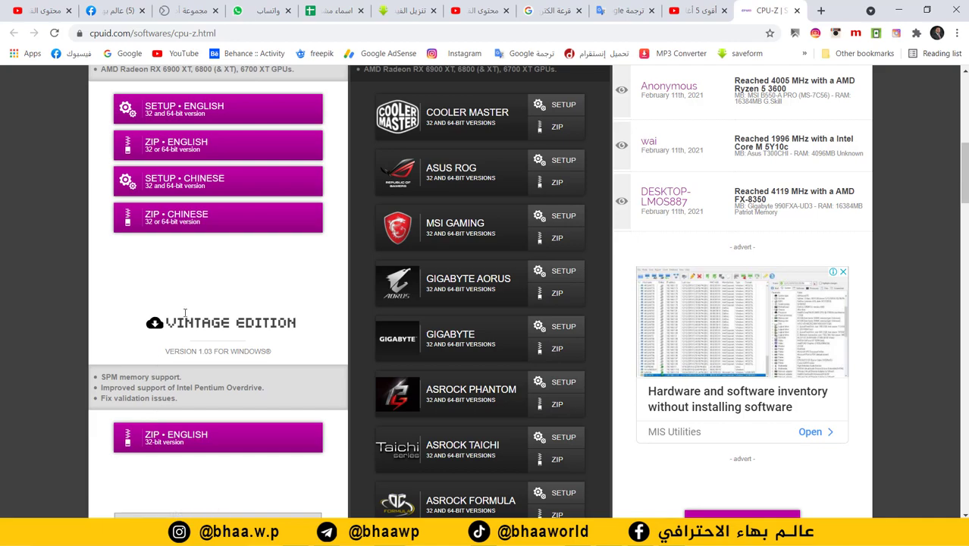
{"action": "scroll", "coordinate": [195, 308], "scroll_direction": "up", "scroll_amount": 2}
{"action": "scroll", "coordinate": [152, 250], "scroll_direction": "up", "scroll_amount": 1}
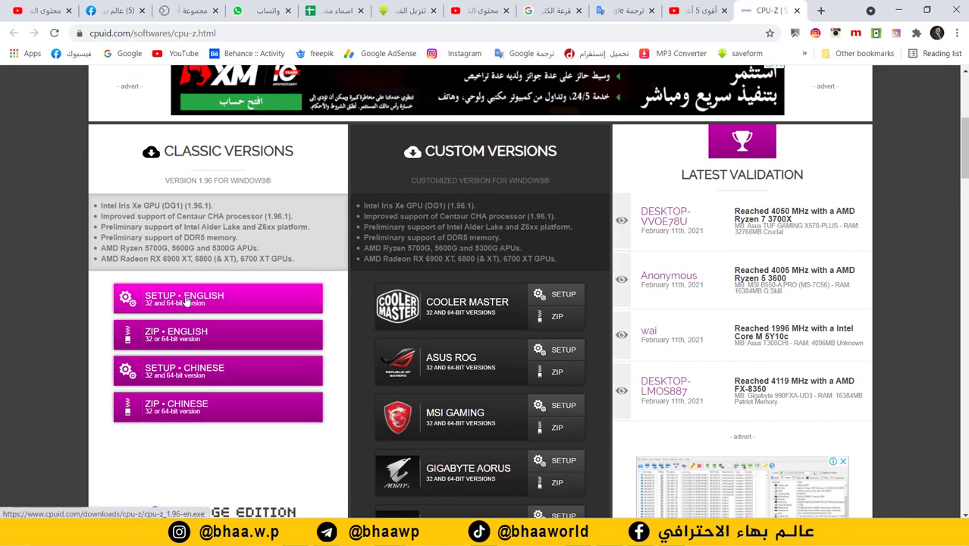
{"action": "scroll", "coordinate": [228, 281], "scroll_direction": "up", "scroll_amount": 4}
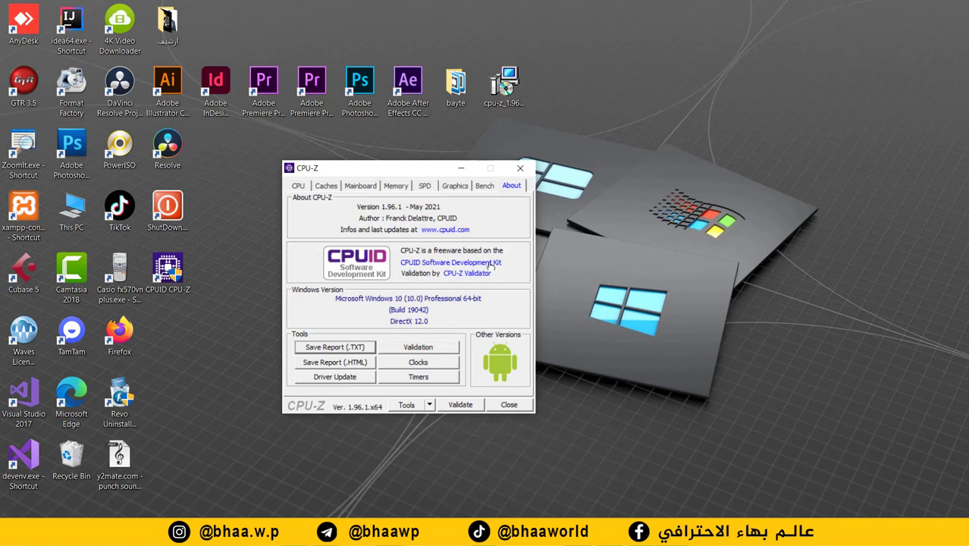
{"action": "left_click", "coordinate": [521, 167]}
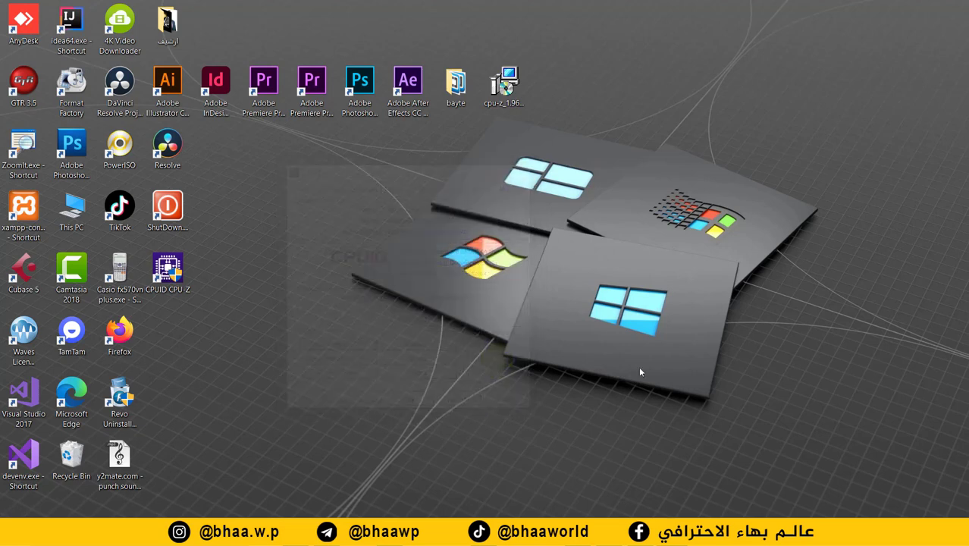